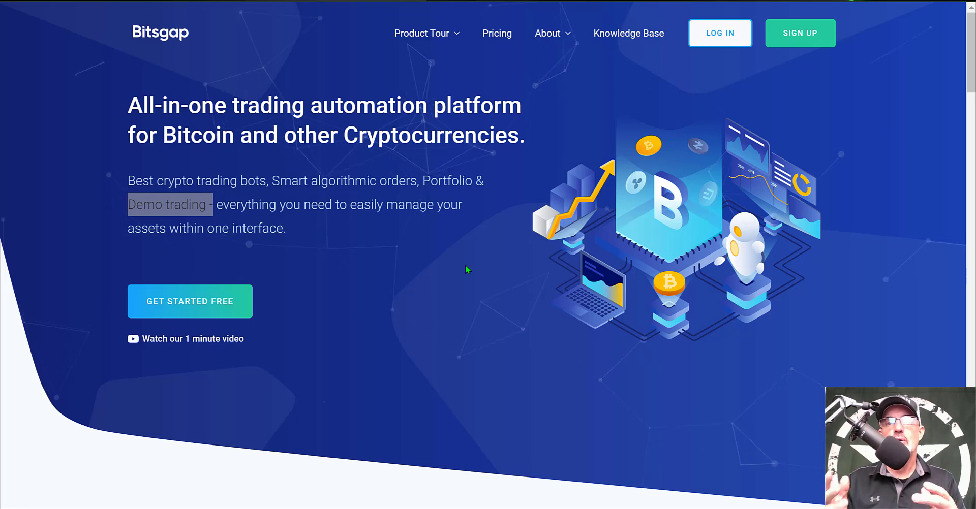
- Leave the full-screen chart to see the KuCoin BTC/USDT bot's 14-level grid details
left_click(439, 220)
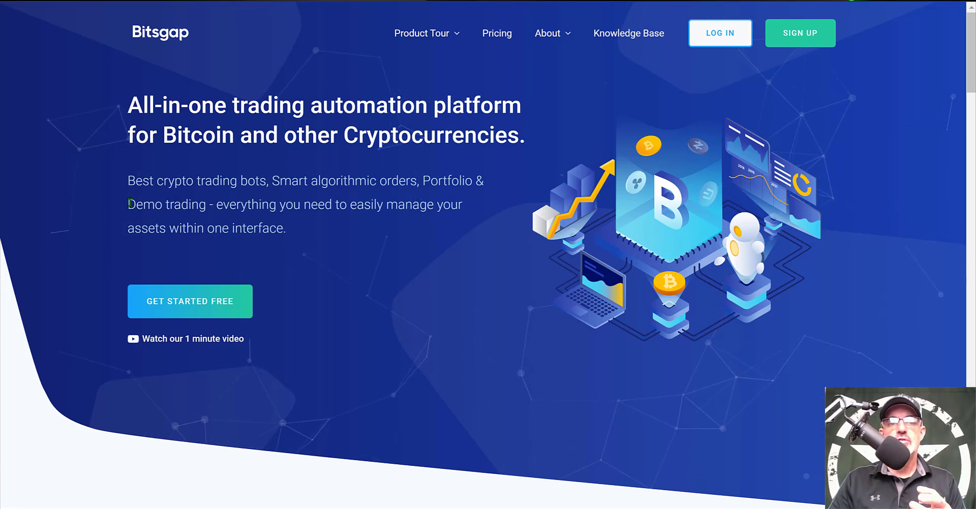
left_click_drag(130, 204, 216, 198)
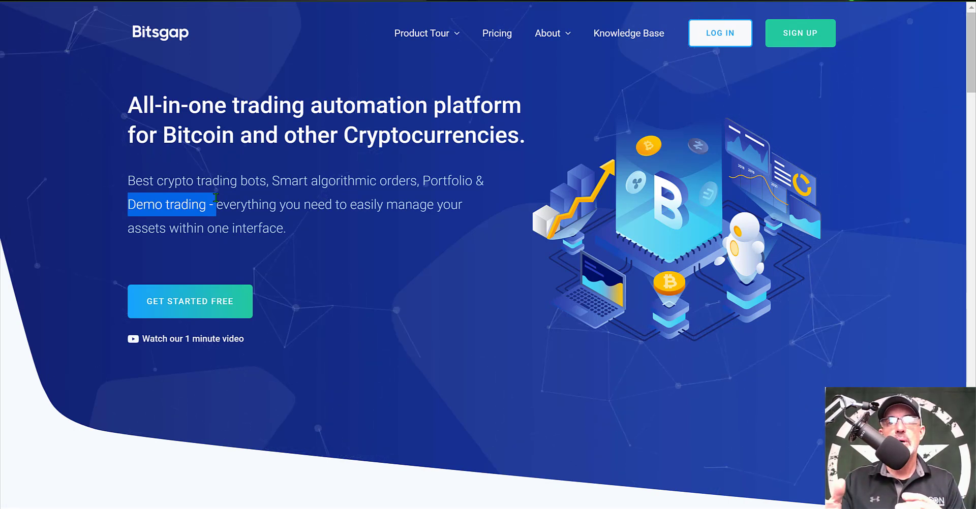
left_click(216, 201)
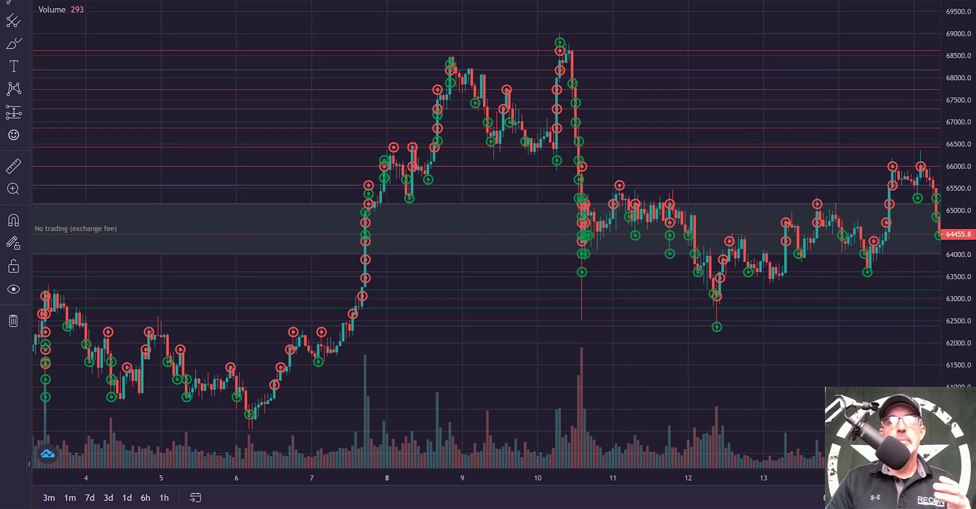
key("Escape")
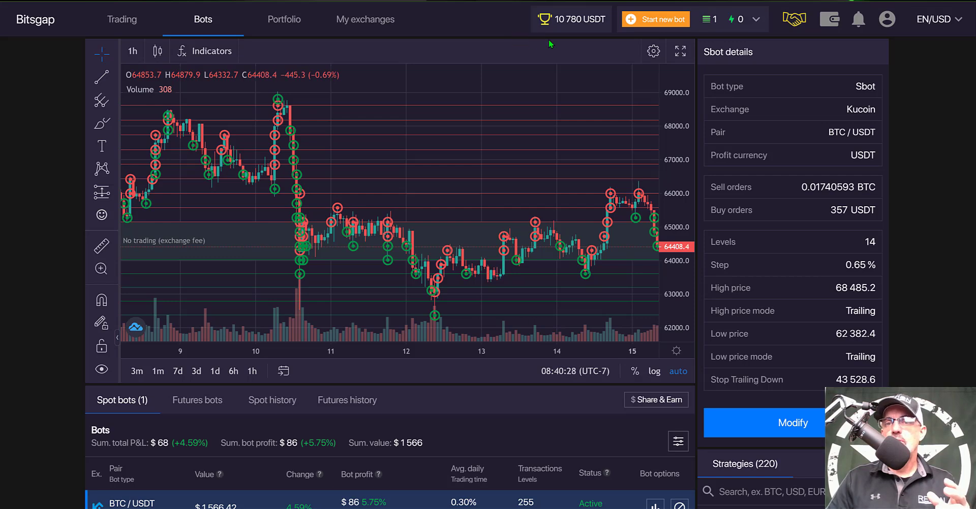
- Start a new Scalper bot with Kucoin as its exchange, then go to My exchanges
left_click(654, 20)
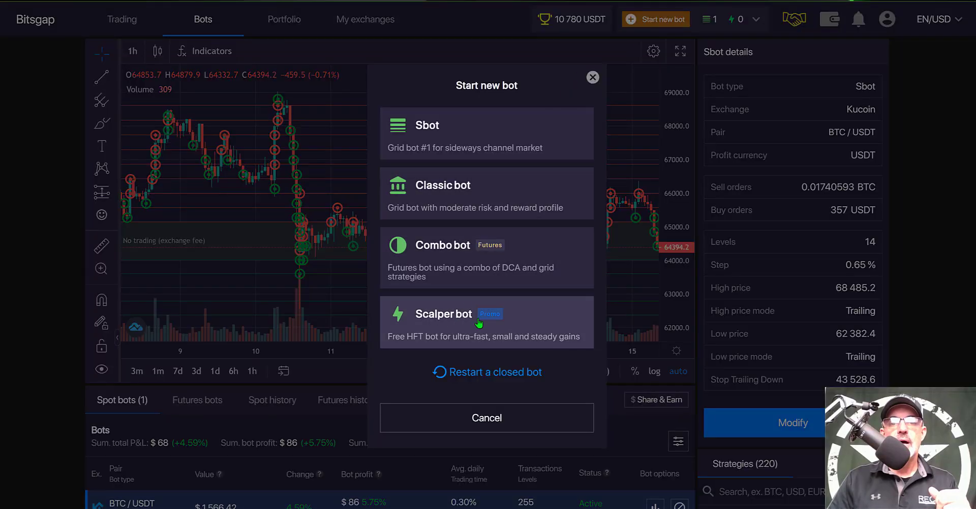
left_click(453, 319)
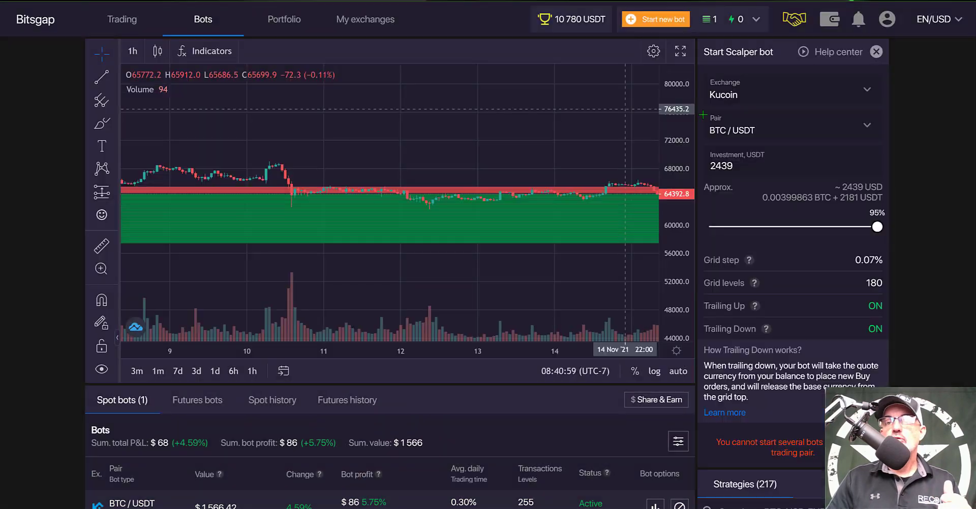
left_click(733, 96)
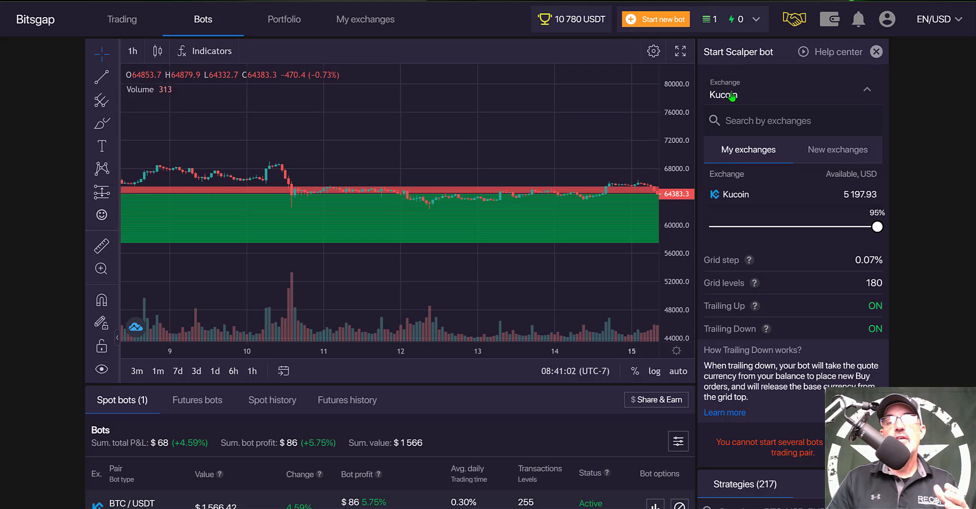
left_click(746, 118)
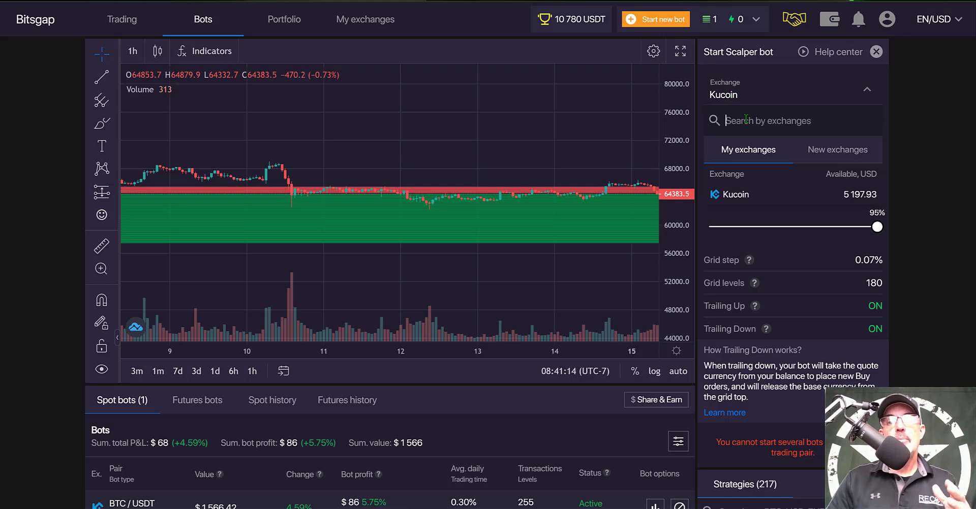
left_click(739, 199)
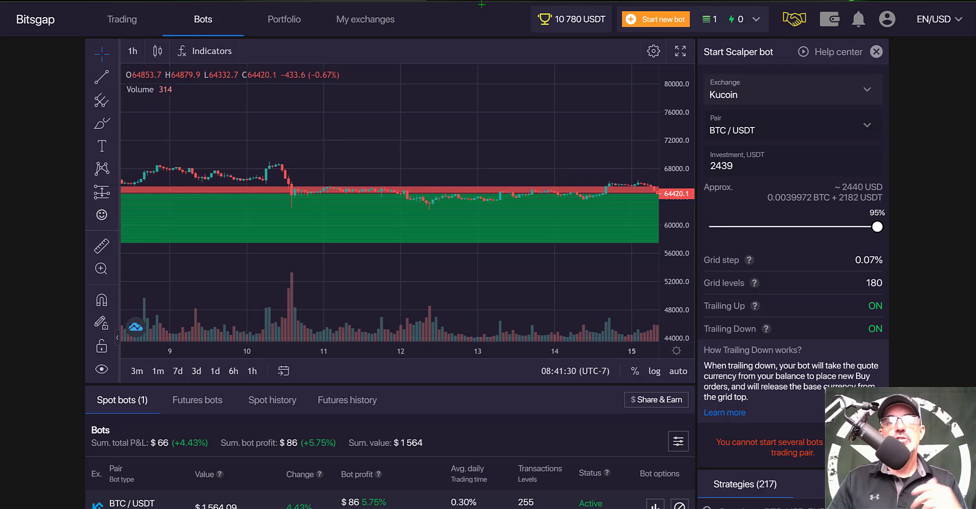
left_click(372, 24)
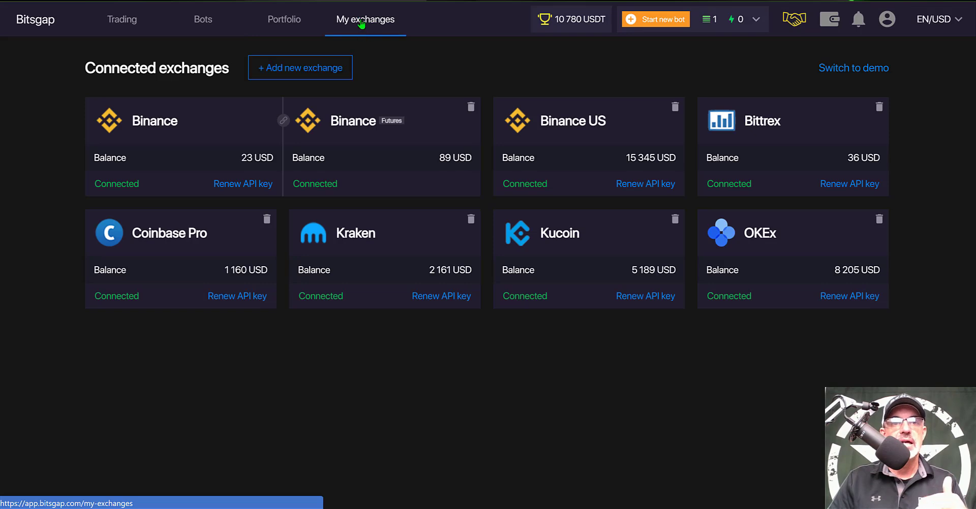
- Begin adding a new exchange connection and choose FTX from the exchange list
left_click(303, 70)
left_click(466, 204)
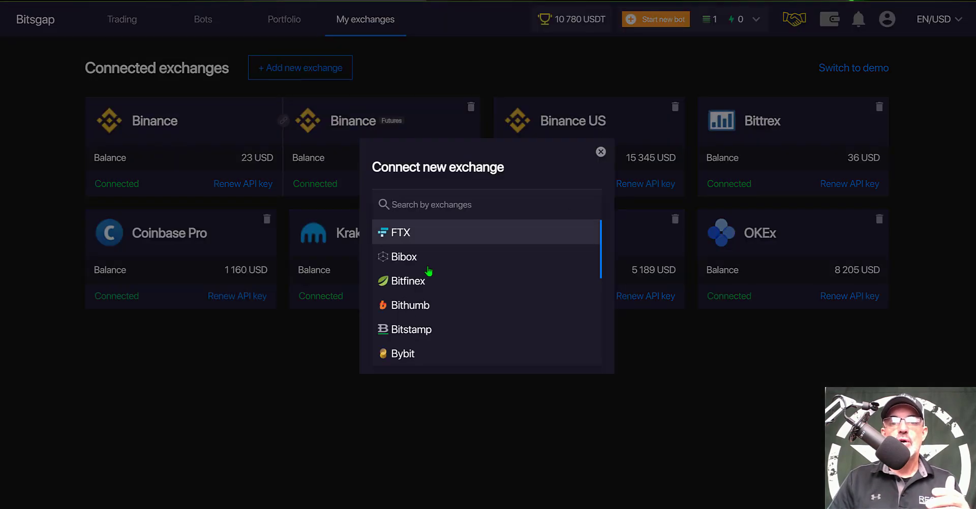
left_click(416, 233)
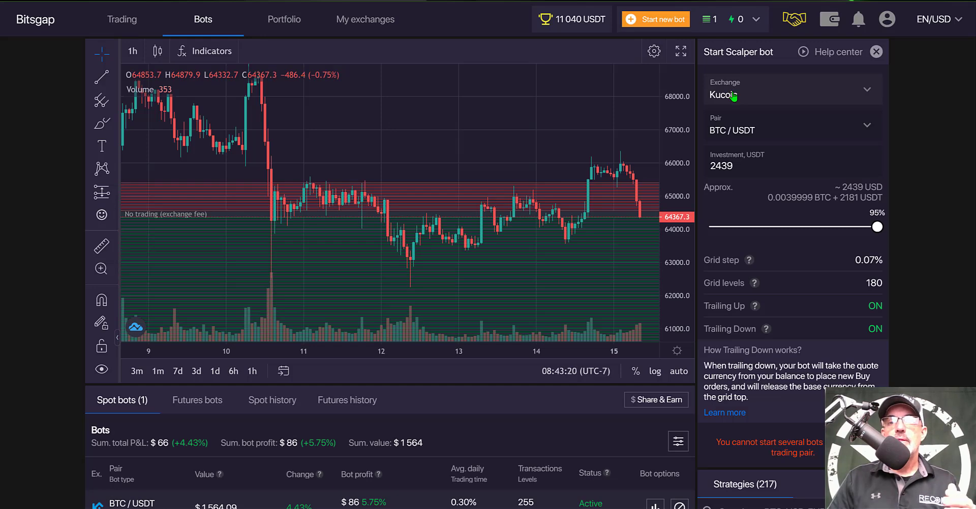
- Search 'algo' and set the Scalper bot's pair to ALGO / USDT
left_click(764, 132)
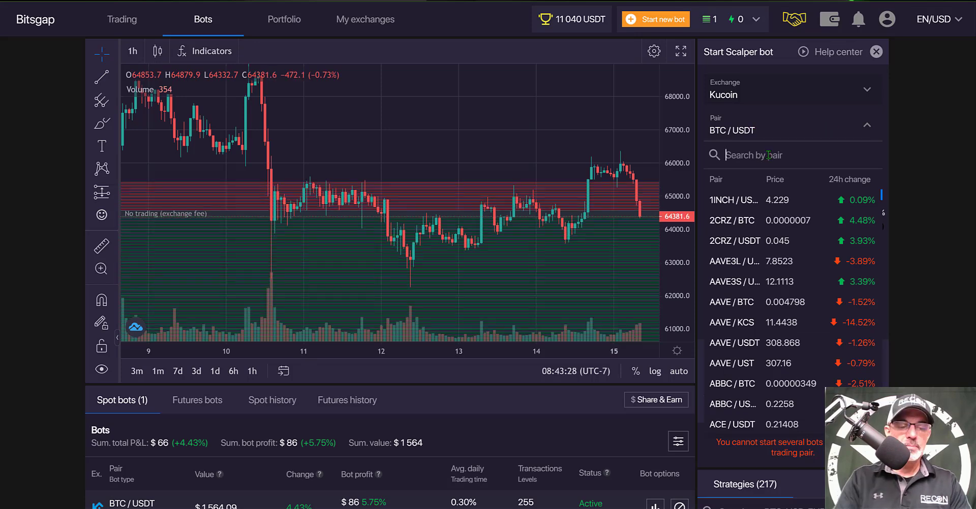
type("a")
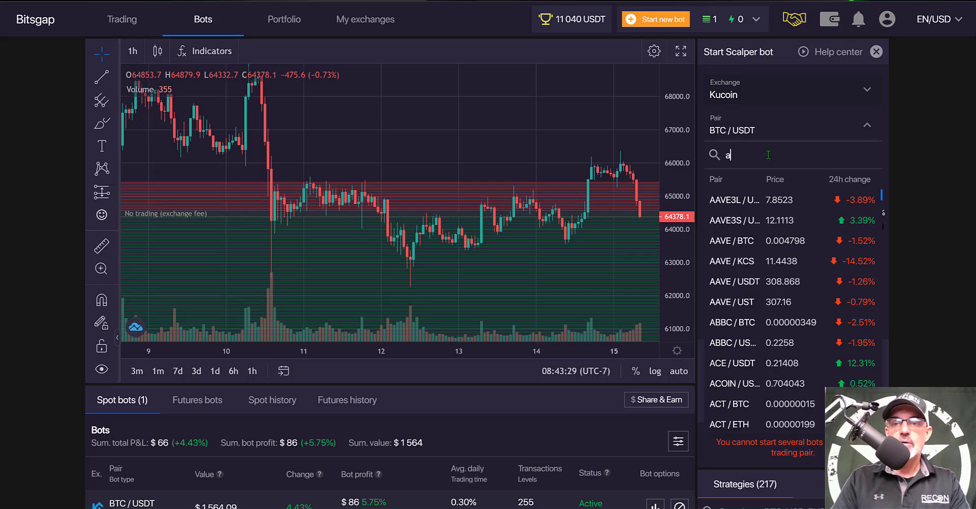
type("lgo")
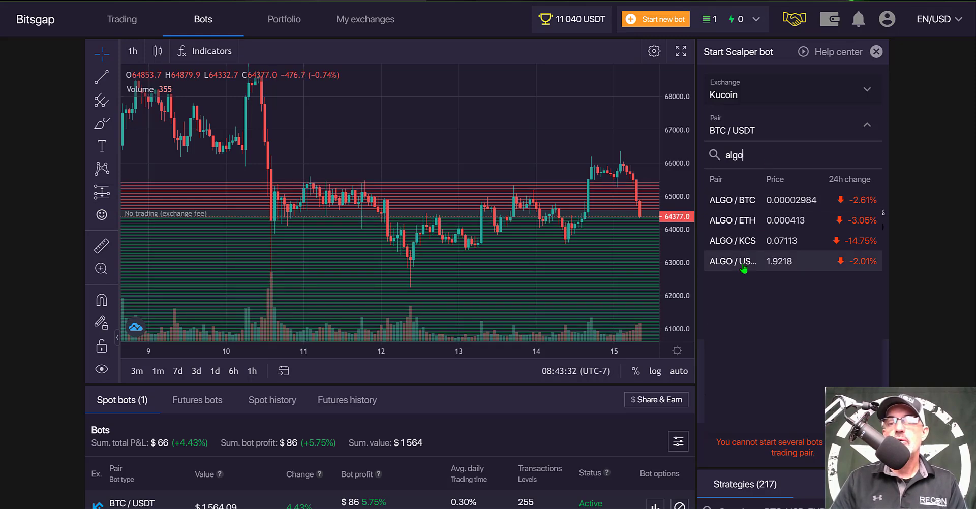
left_click(743, 262)
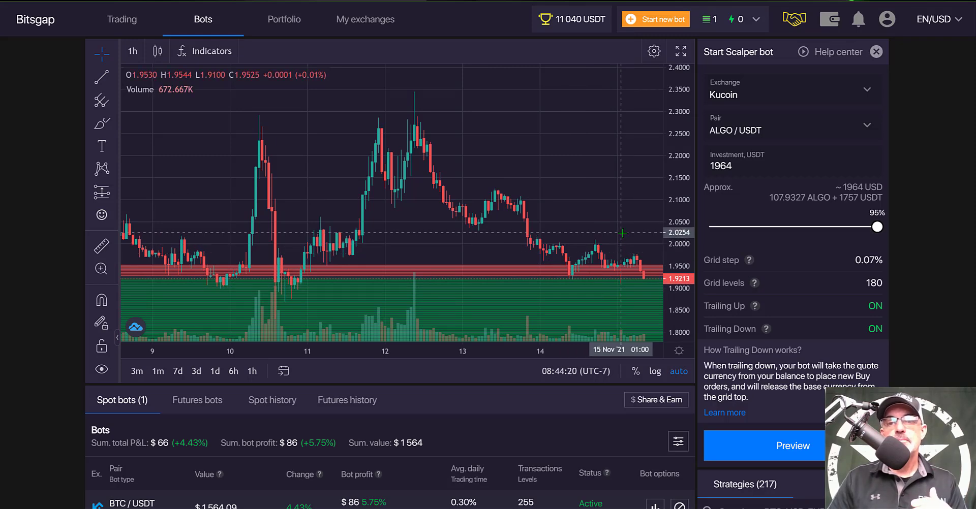
- Search 'BTC /USDT' in the pair list and switch the bot back to BTC / USDT
left_click(770, 134)
type("algo")
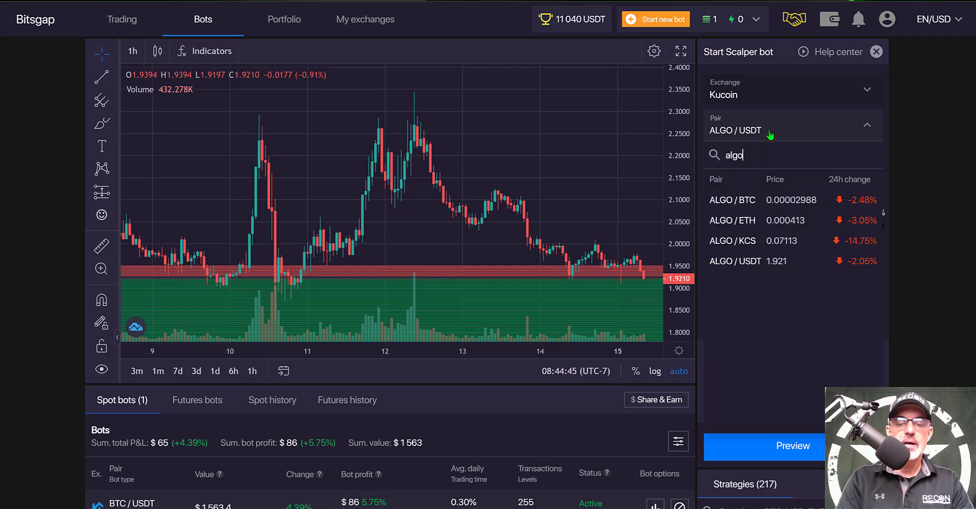
key("BackSpace")
key("BackSpace")
key("BackSpace")
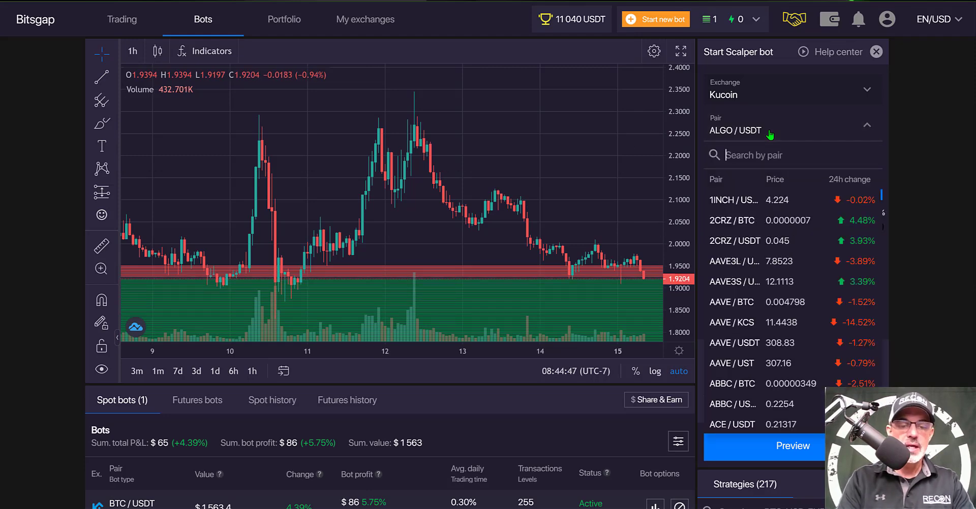
type("BTC")
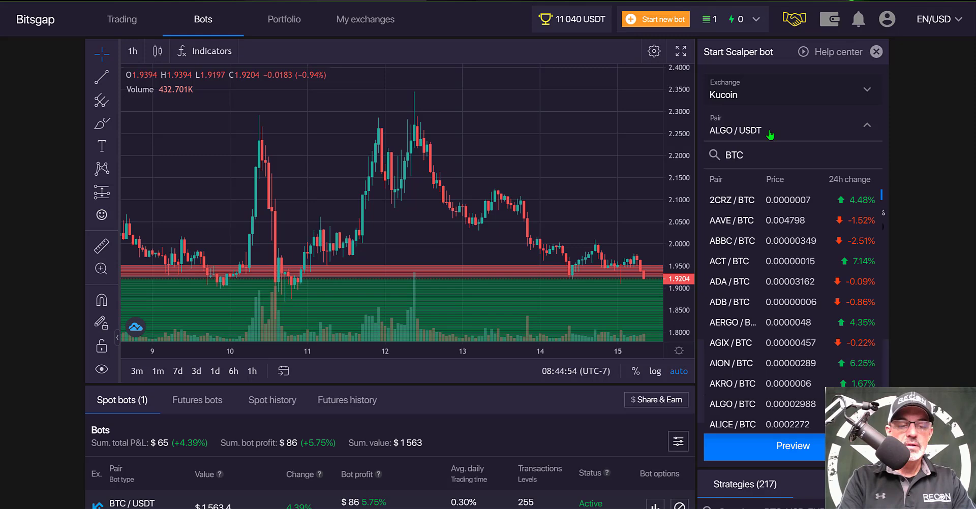
type(" /USDT")
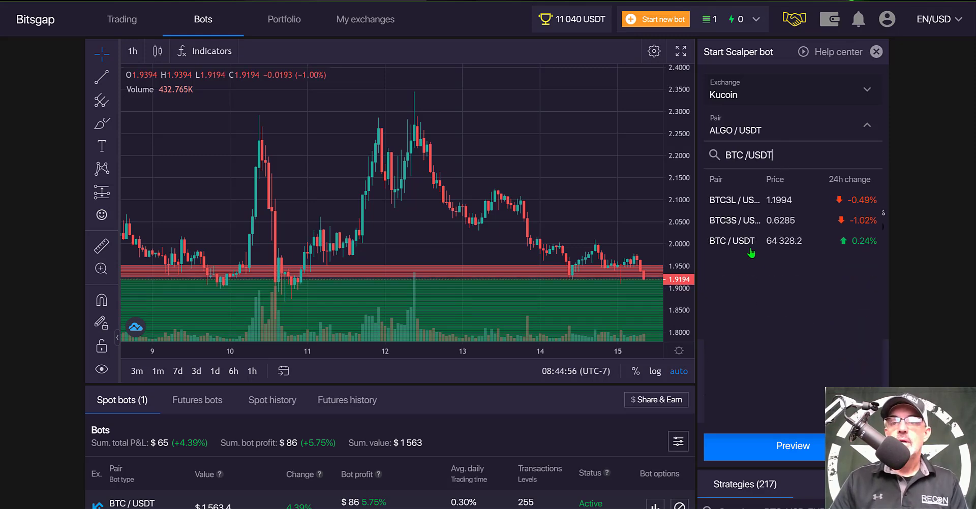
left_click(744, 245)
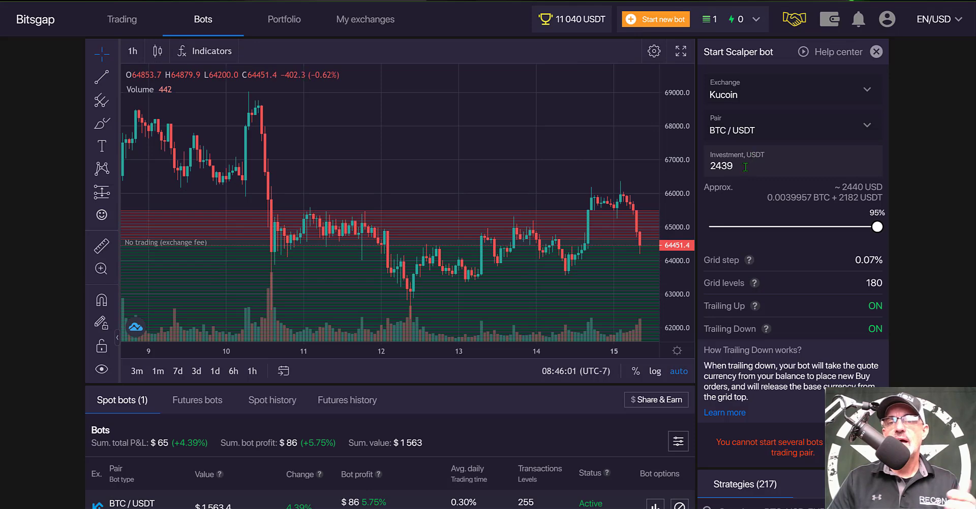
- Replace the 2439 investment with 500 USDT, briefly trying 50 to see the minimum warning
left_click_drag(730, 167, 706, 165)
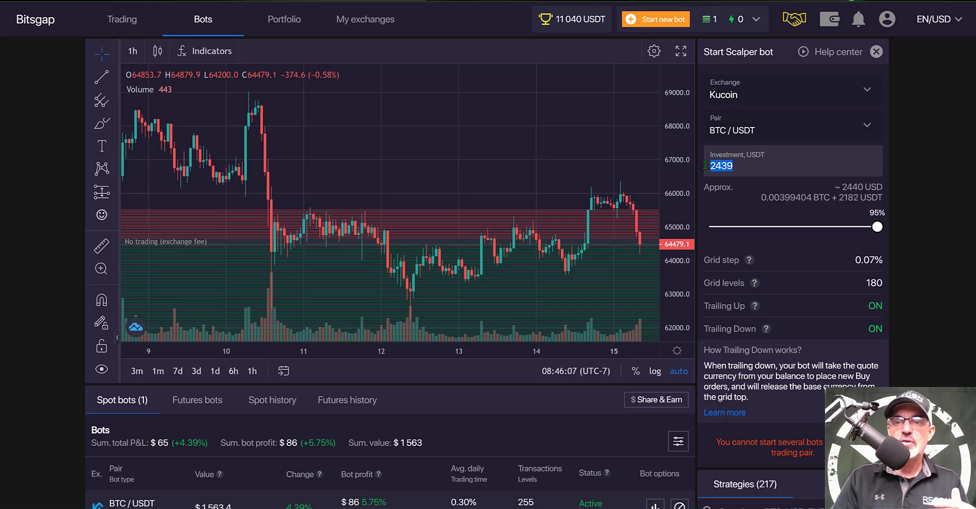
type("500")
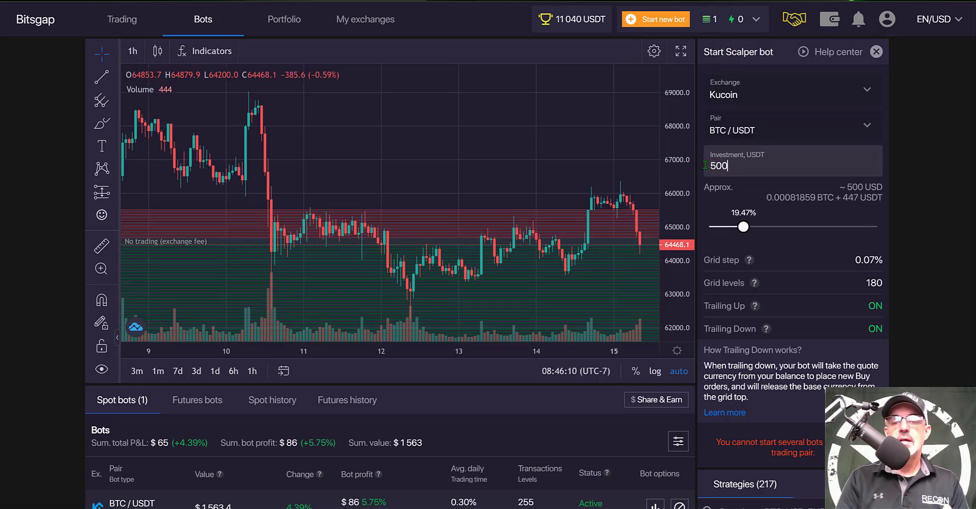
key("BackSpace")
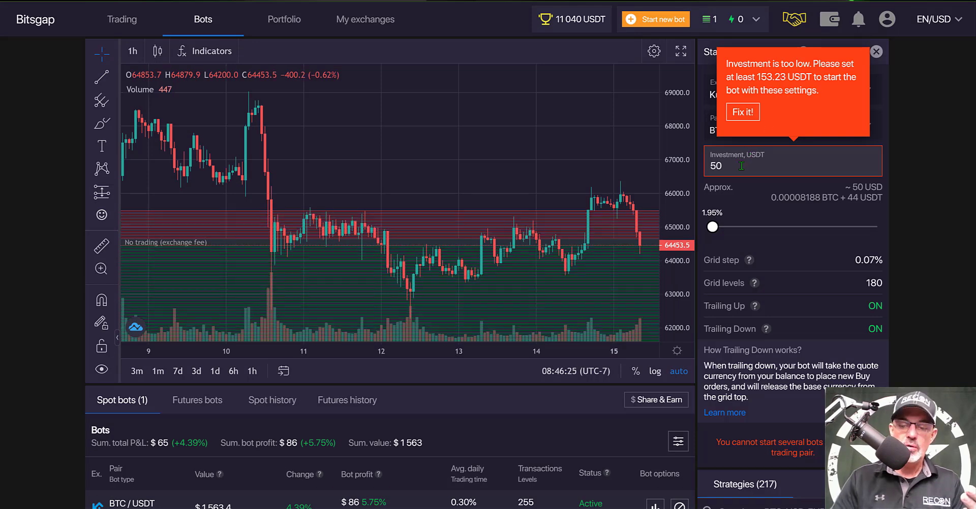
type("0")
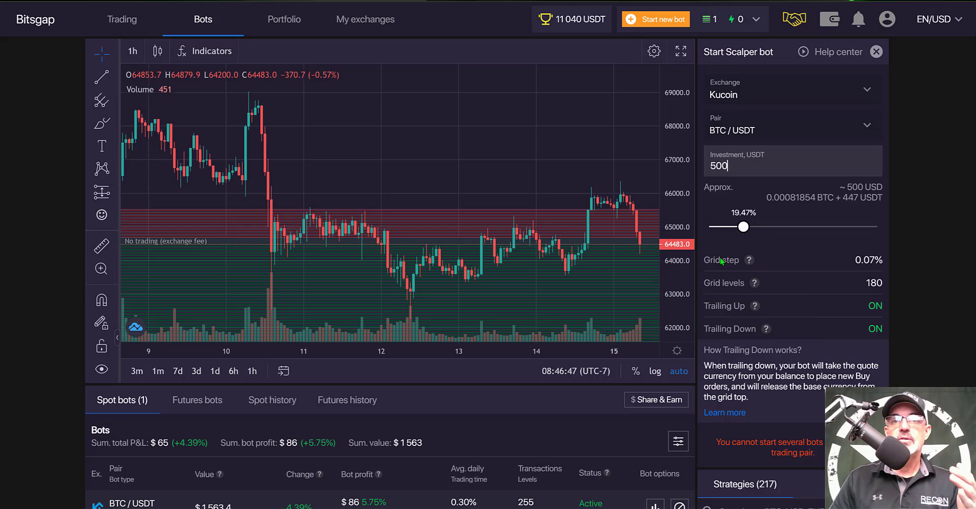
mouse_move(750, 260)
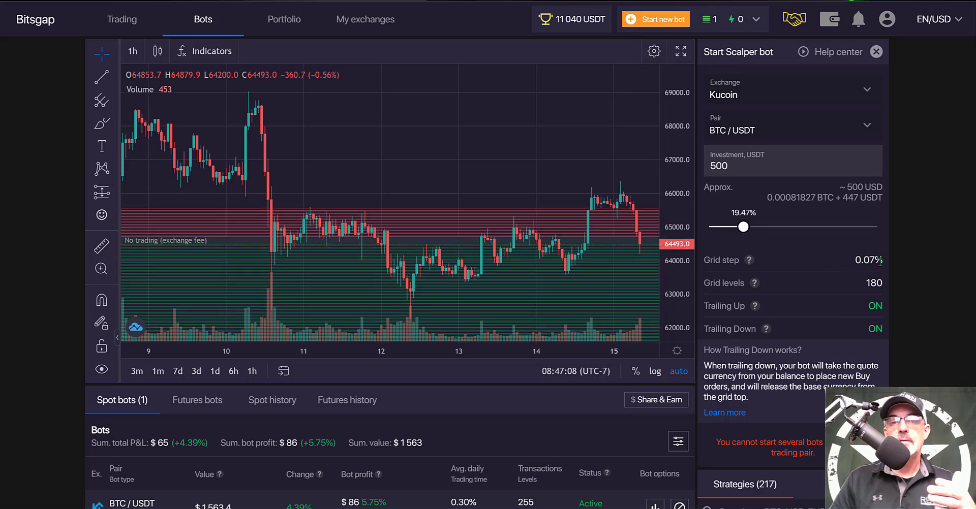
mouse_move(756, 286)
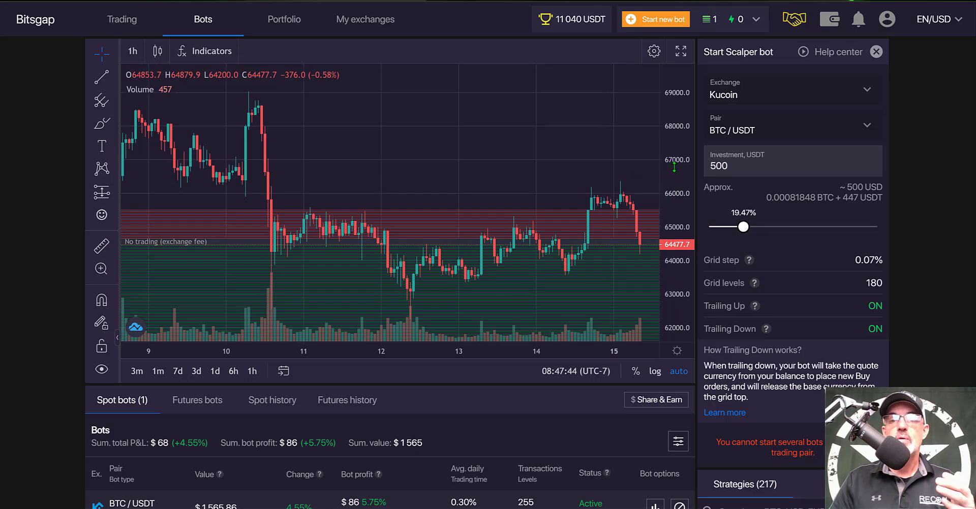
left_click_drag(605, 272, 632, 218)
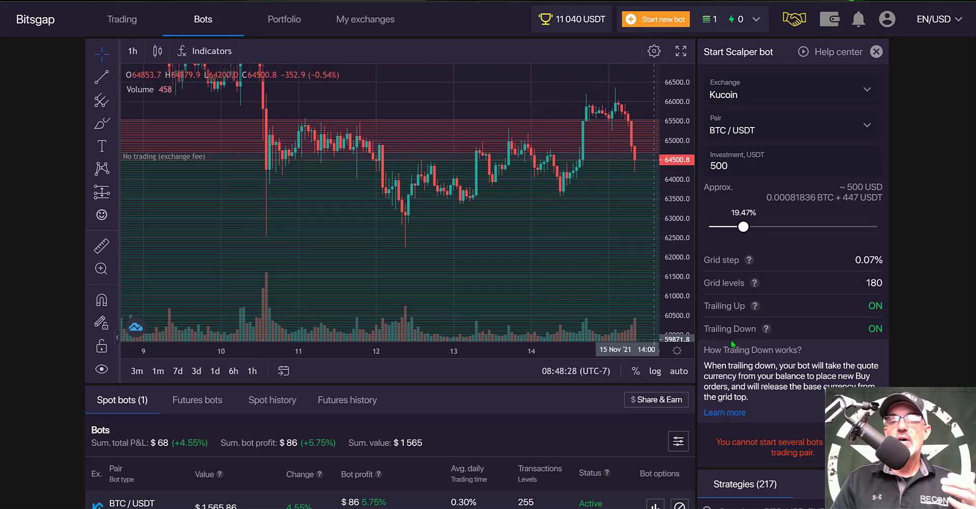
mouse_move(765, 331)
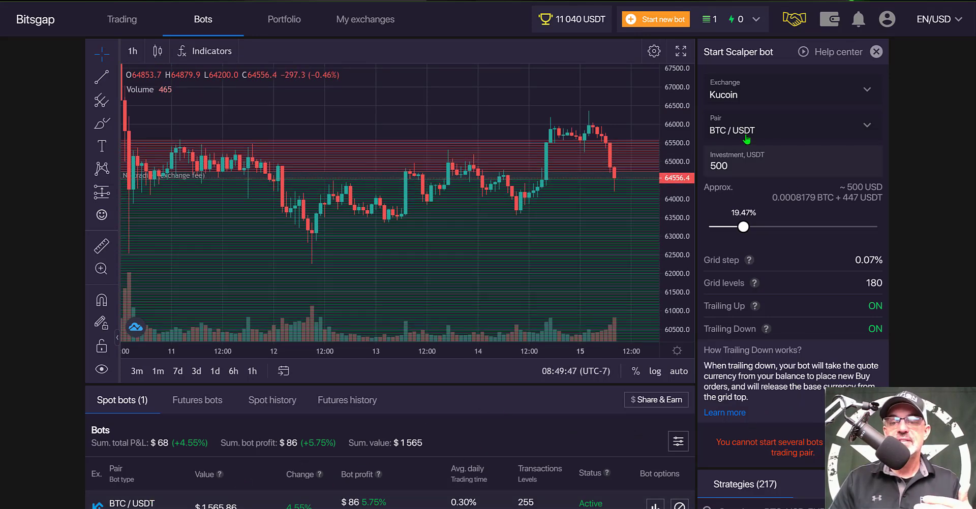
- Search 'matic' in the pair list and switch the bot from BTC / USDT to MATIC / USDT
triple_click(777, 452)
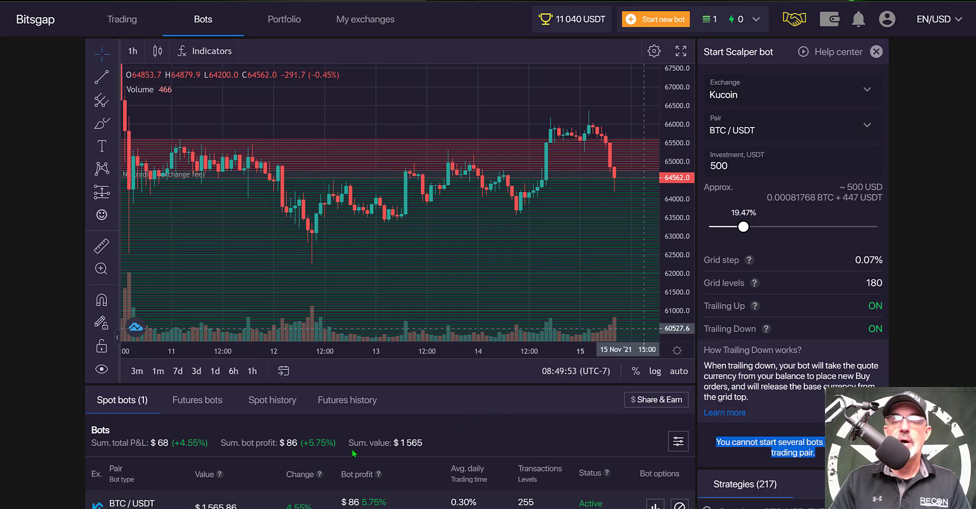
left_click(870, 128)
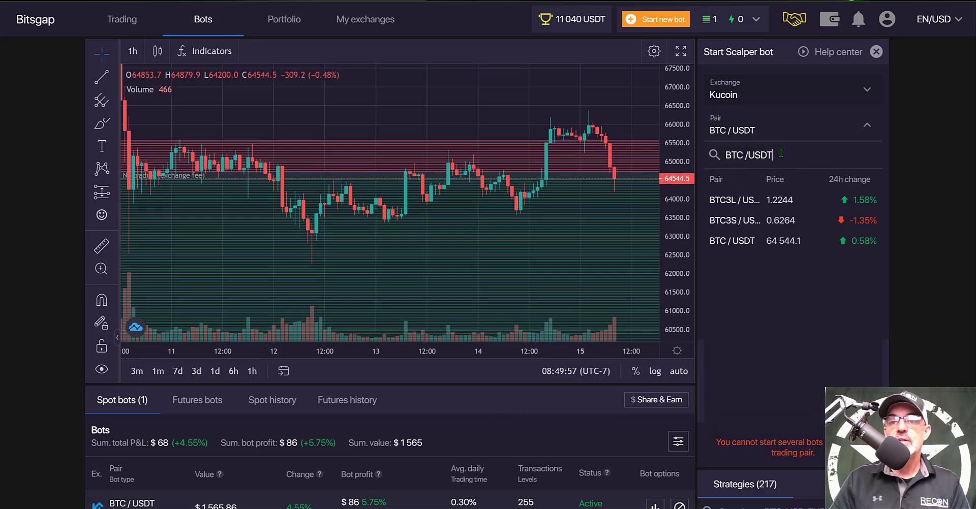
triple_click(722, 154)
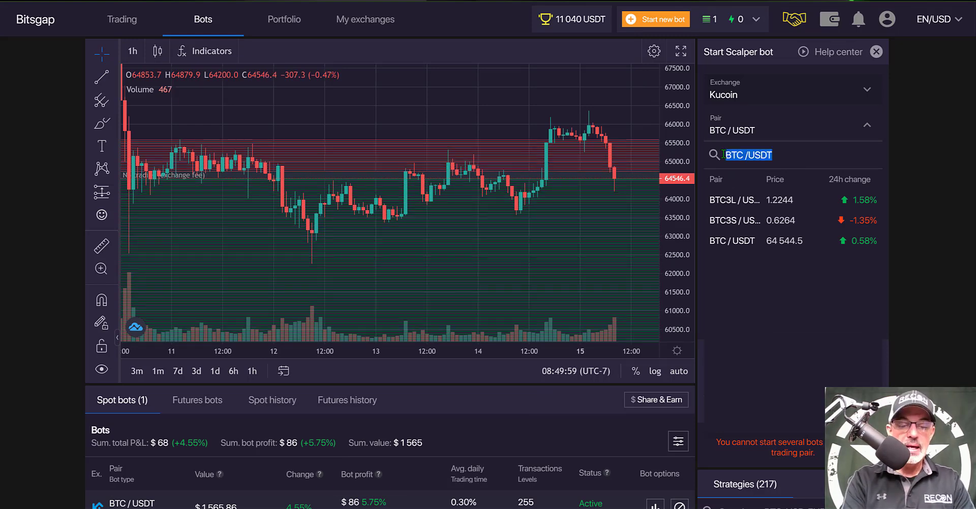
type("matic")
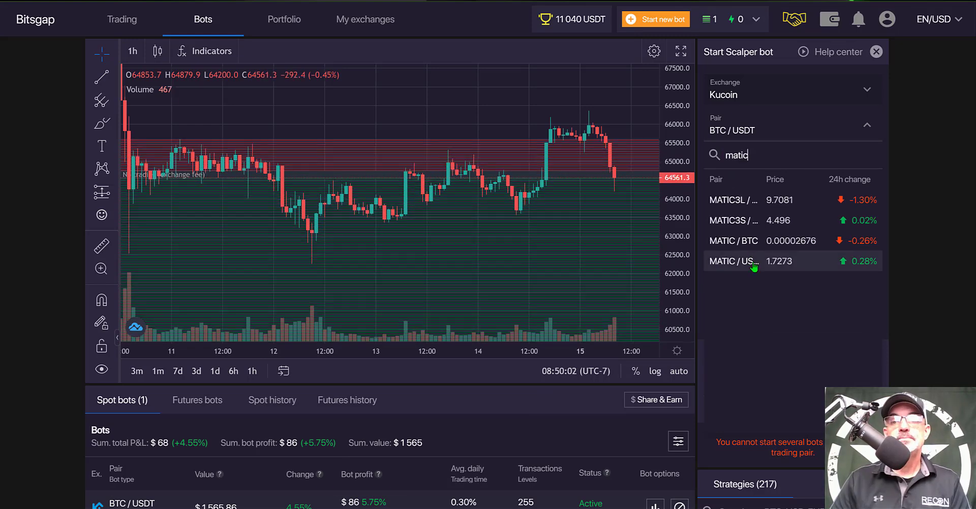
left_click(753, 262)
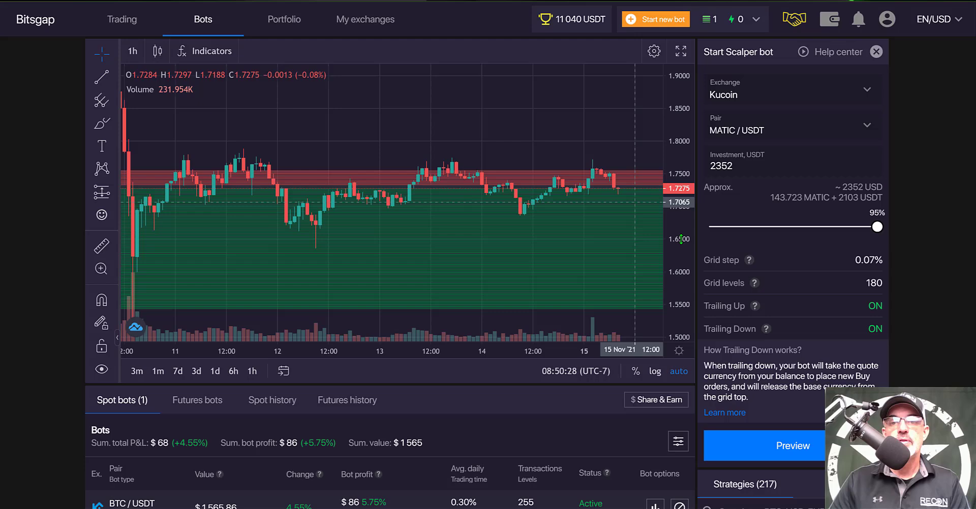
- Replace the 2352 USDT investment with 500 USDT
left_click_drag(678, 237, 678, 213)
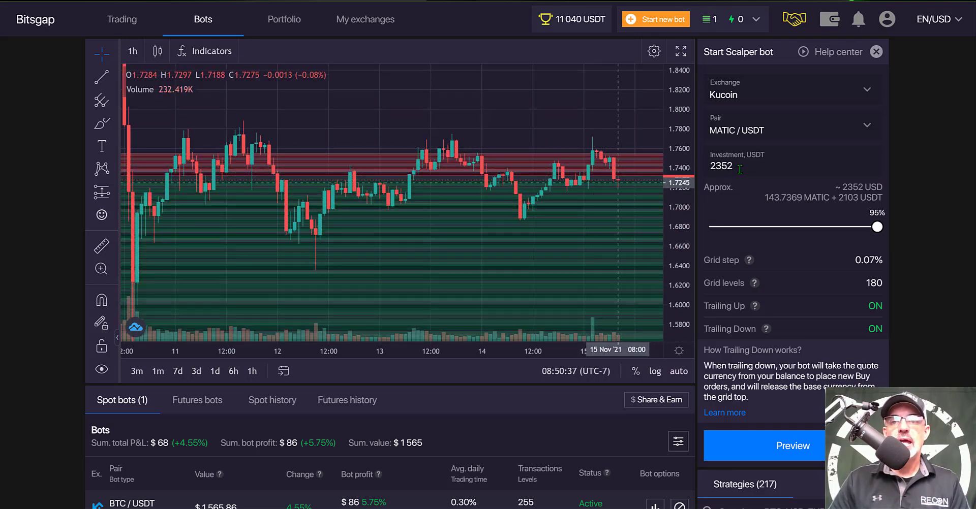
double_click(705, 168)
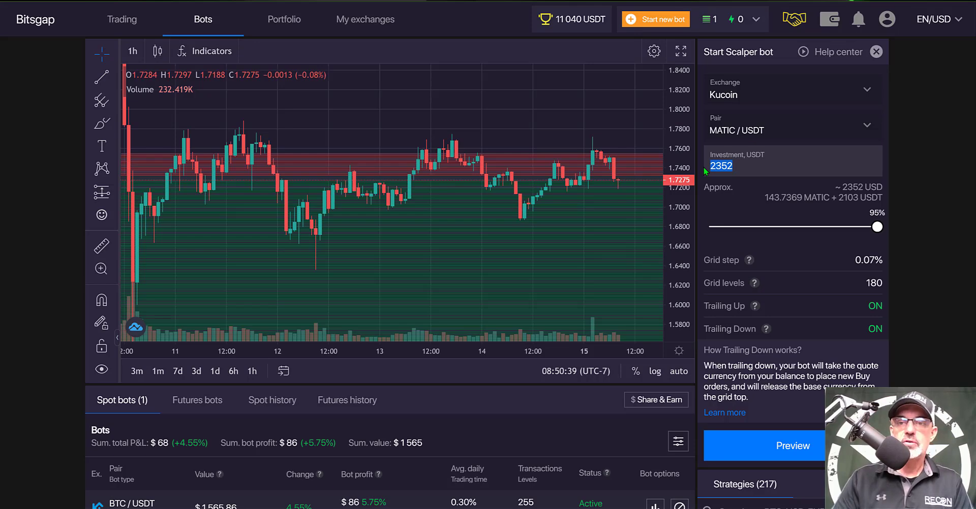
type("500")
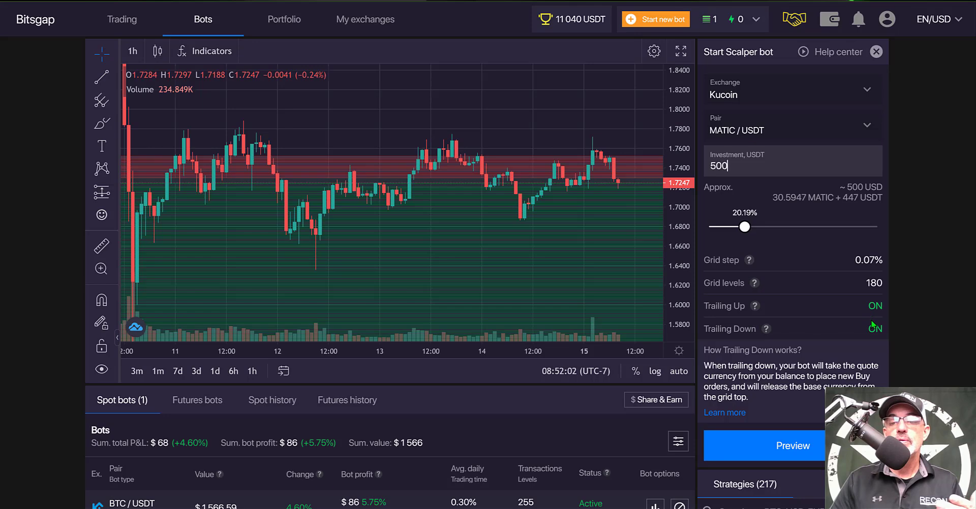
- Preview the MATIC / USDT bot's summary and confirm to launch it
left_click(803, 448)
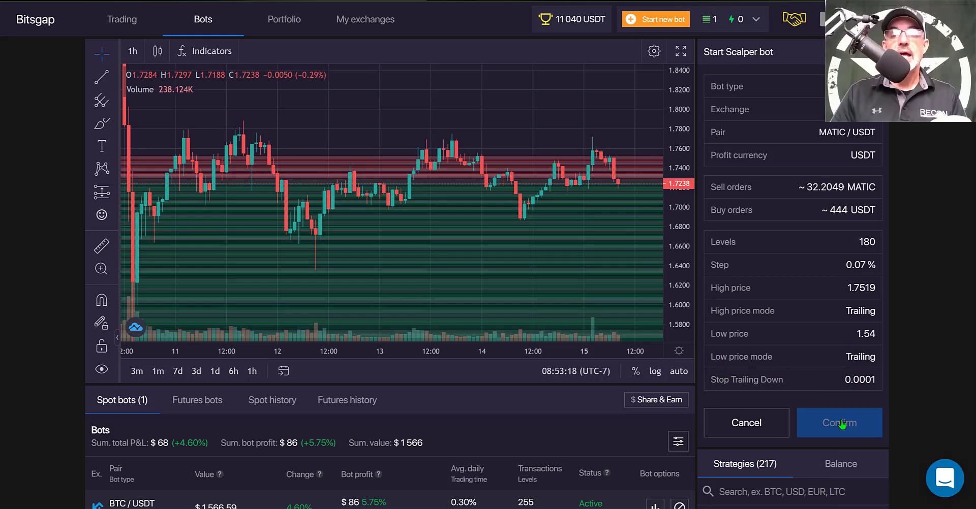
left_click(840, 424)
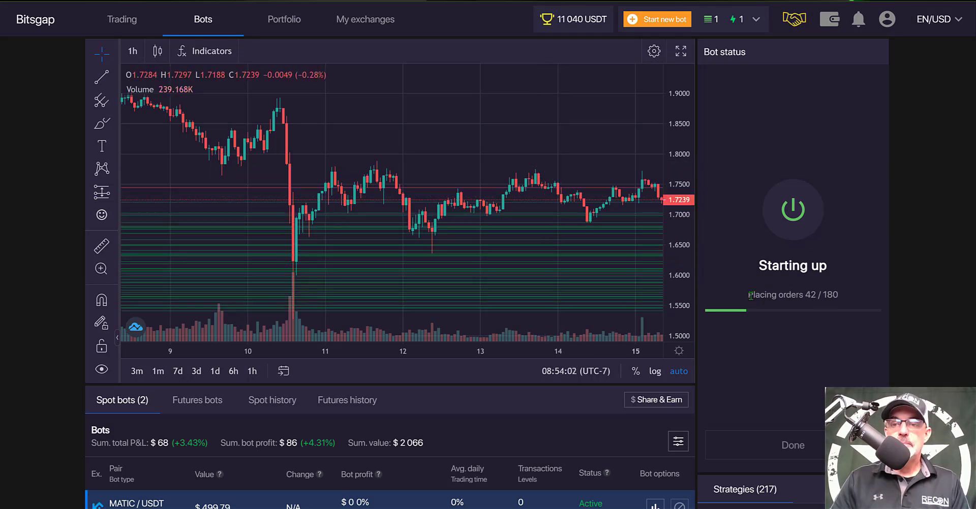
- Highlight the order placement progress showing 42 of 180 grid orders placed
left_click_drag(753, 296, 838, 297)
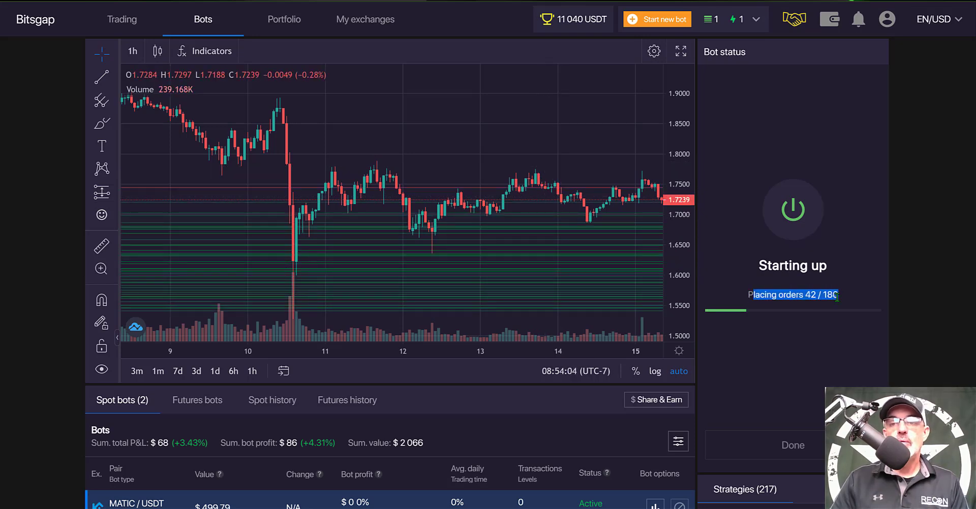